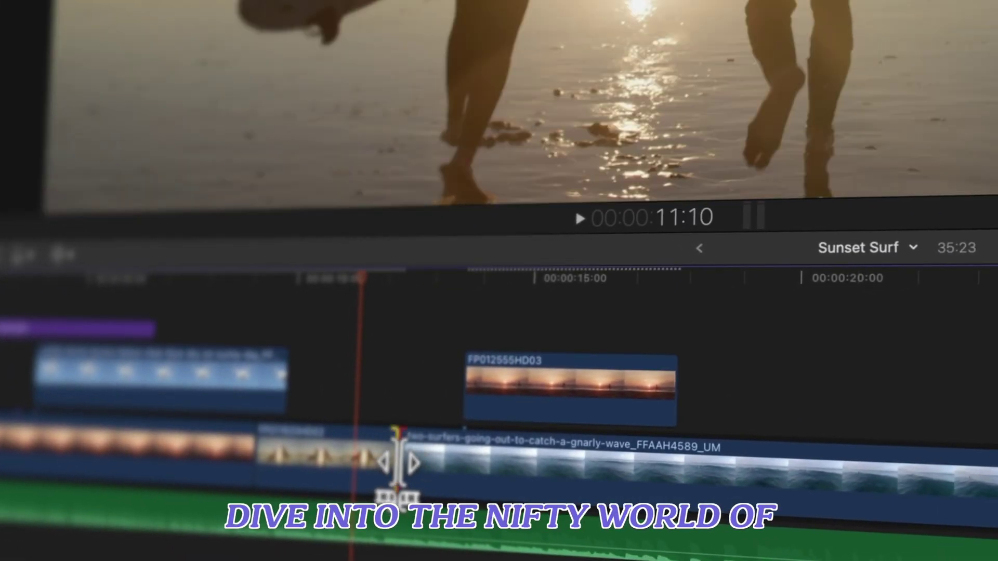
- Slide the middle clip later between its neighbours
{"action": "left_click_drag", "start_coordinate": [399, 460], "coordinate": [497, 458]}
{"action": "left_click_drag", "start_coordinate": [585, 457], "coordinate": [762, 460]}
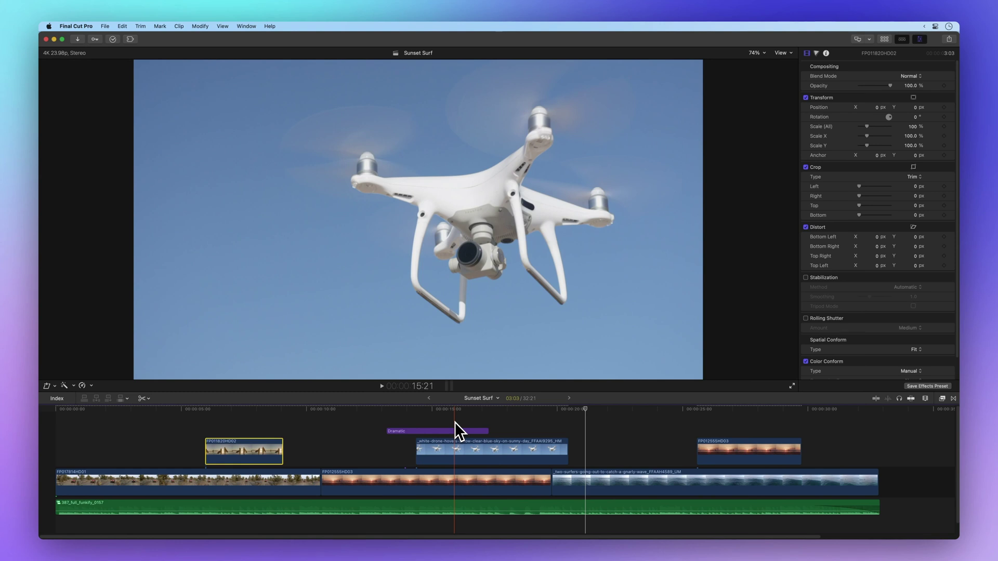
{"action": "key", "text": "a"}
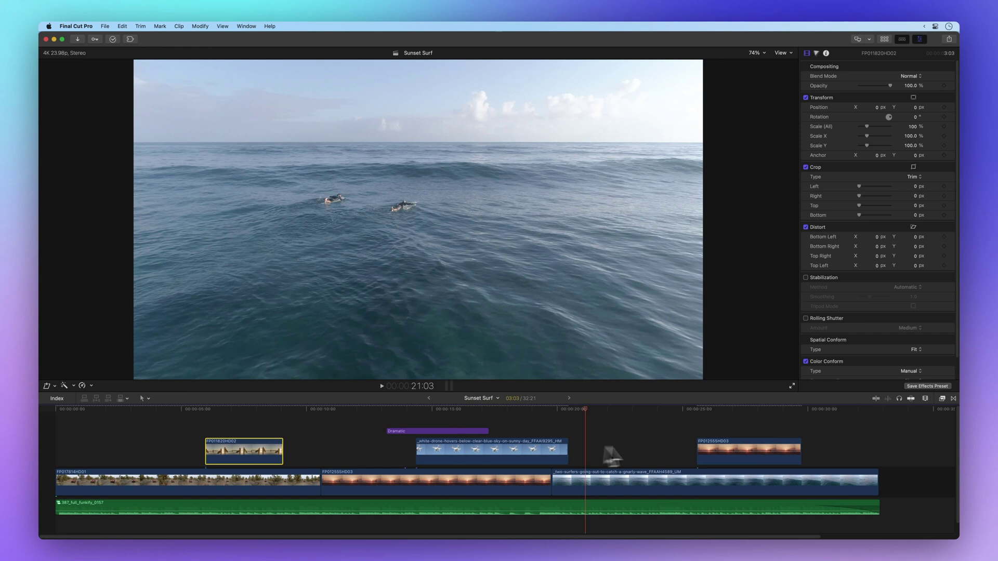
- Bring the sunset clip into the storyline, placing the long sunset clip at the start ahead of the two-surfers clip
{"action": "left_click_drag", "start_coordinate": [731, 446], "coordinate": [594, 475]}
{"action": "left_click_drag", "start_coordinate": [746, 481], "coordinate": [442, 483]}
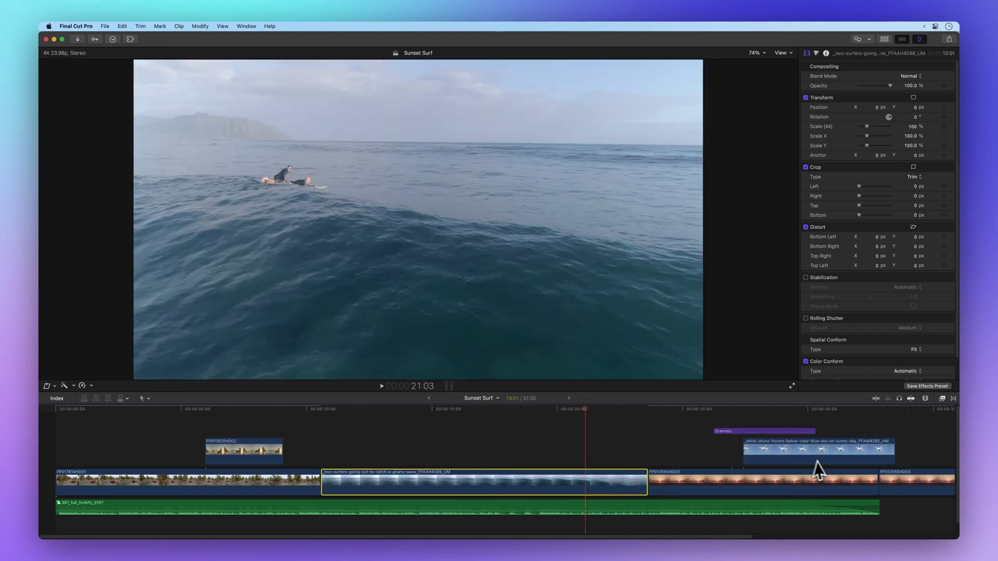
{"action": "left_click_drag", "start_coordinate": [813, 478], "coordinate": [646, 482]}
{"action": "left_click_drag", "start_coordinate": [580, 445], "coordinate": [2, 444]}
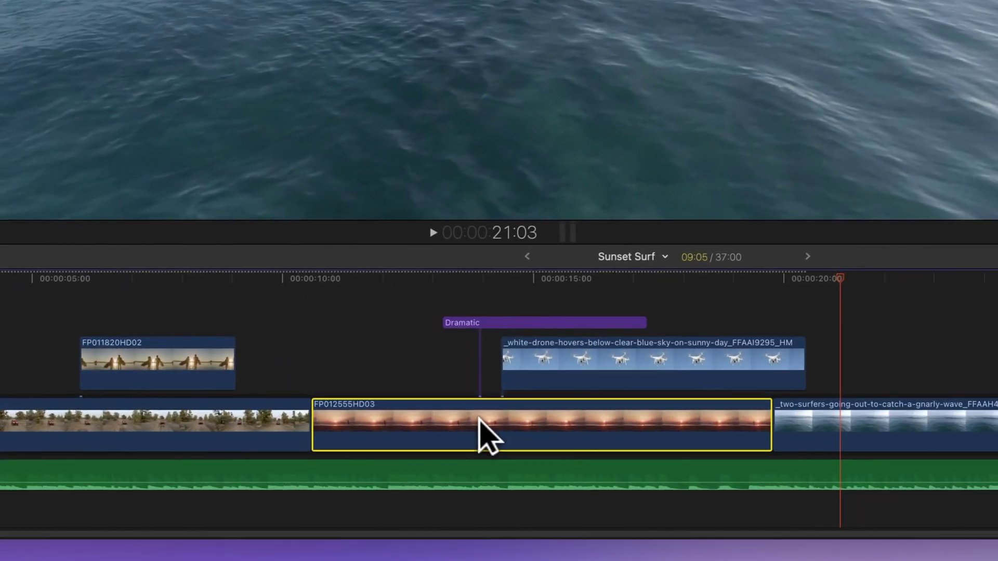
{"action": "left_click_drag", "start_coordinate": [193, 434], "coordinate": [136, 427]}
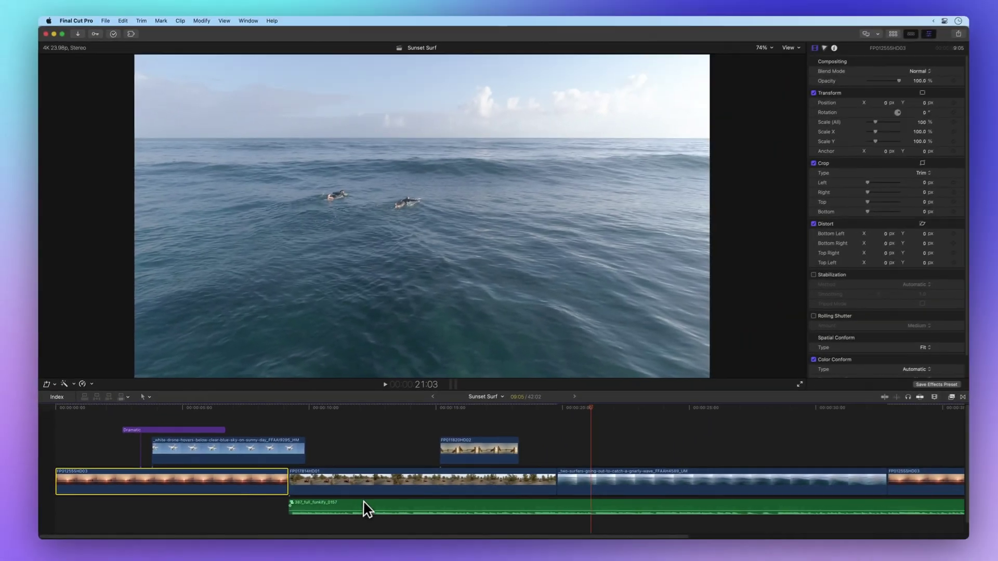
- Align the music with the timeline start and put FP011820HD02, then the two-surfers clip, in the storyline
{"action": "left_click_drag", "start_coordinate": [588, 459], "coordinate": [0, 440]}
{"action": "left_click_drag", "start_coordinate": [72, 489], "coordinate": [97, 497]}
{"action": "left_click_drag", "start_coordinate": [484, 451], "coordinate": [542, 475]}
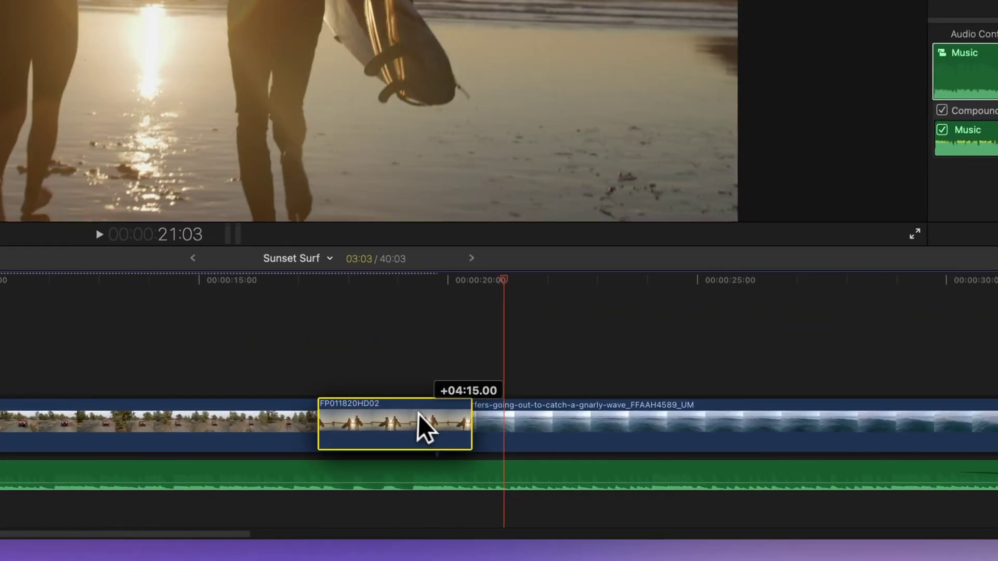
{"action": "scroll", "coordinate": [535, 432], "scroll_direction": "right", "scroll_amount": 5}
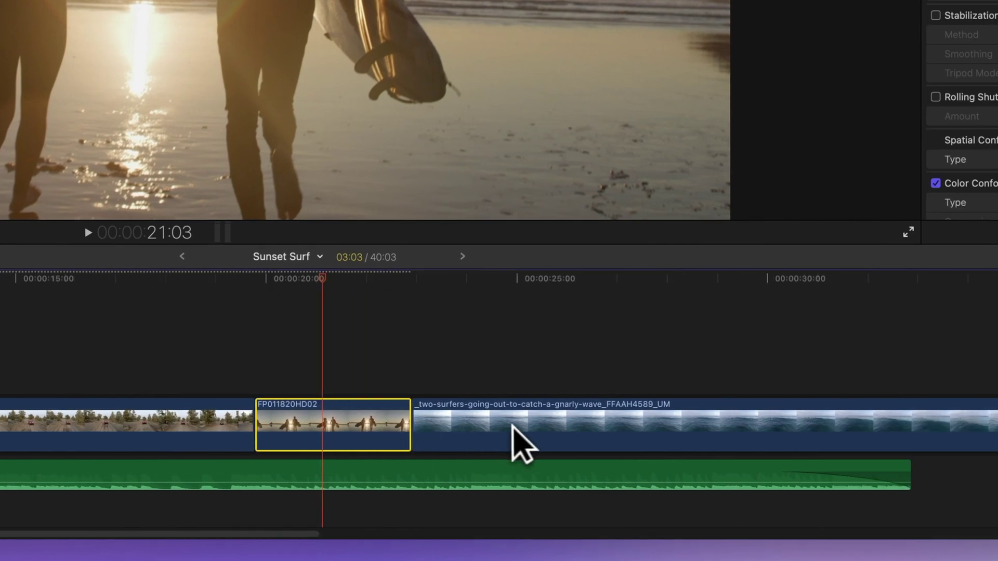
{"action": "left_click_drag", "start_coordinate": [335, 415], "coordinate": [0, 416]}
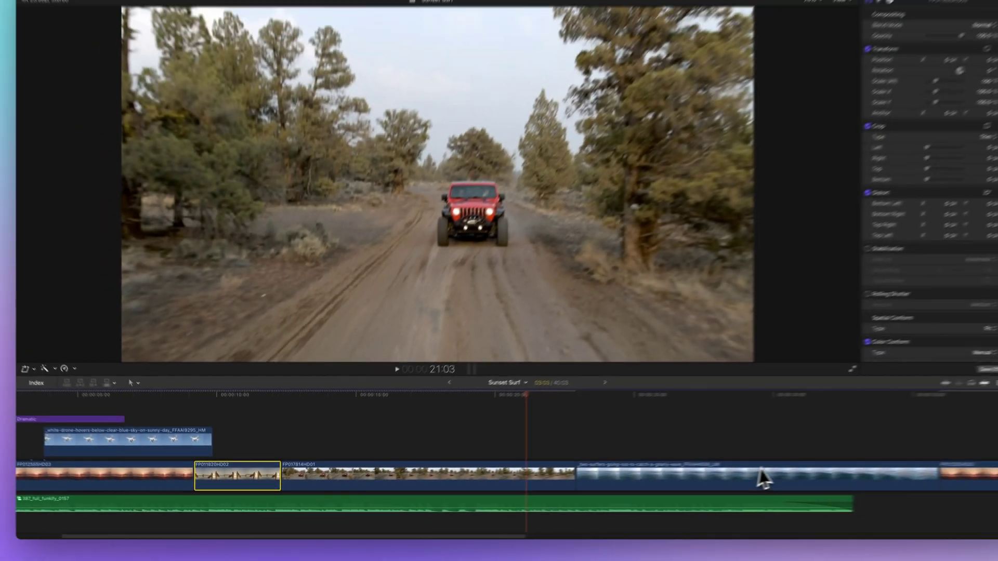
{"action": "scroll", "coordinate": [721, 473], "scroll_direction": "right", "scroll_amount": 1}
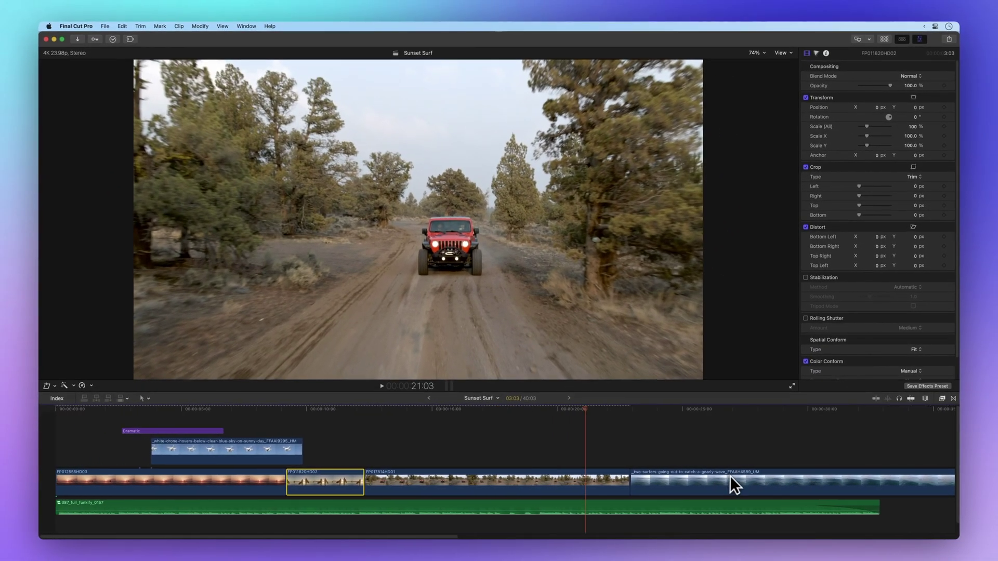
{"action": "left_click_drag", "start_coordinate": [713, 479], "coordinate": [457, 477]}
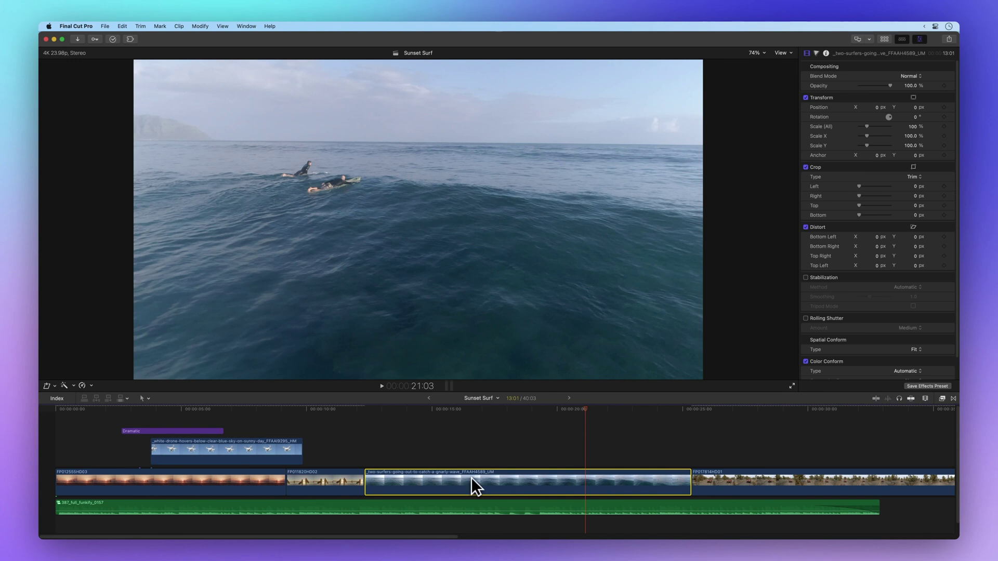
- Lift the final sunset clip into a connected lane and drop the two-surfers clip into the gap
{"action": "key", "text": "super+minus"}
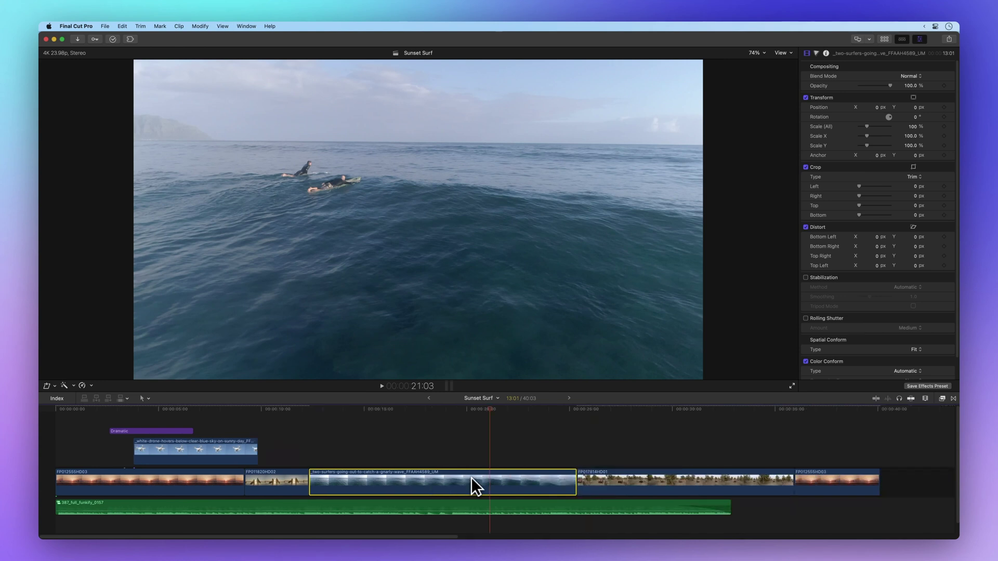
{"action": "left_click_drag", "start_coordinate": [829, 480], "coordinate": [380, 438]}
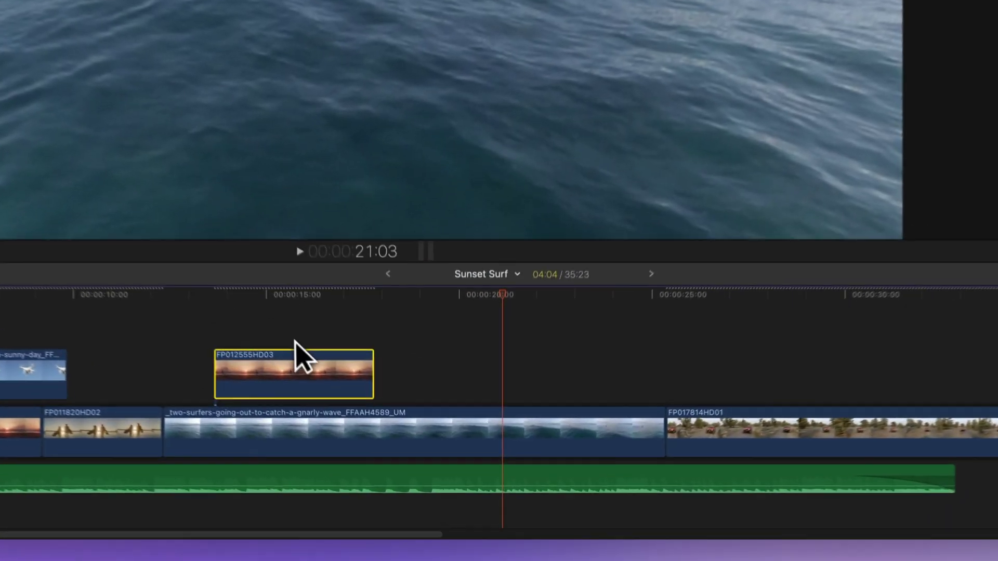
{"action": "left_click_drag", "start_coordinate": [358, 472], "coordinate": [396, 486]}
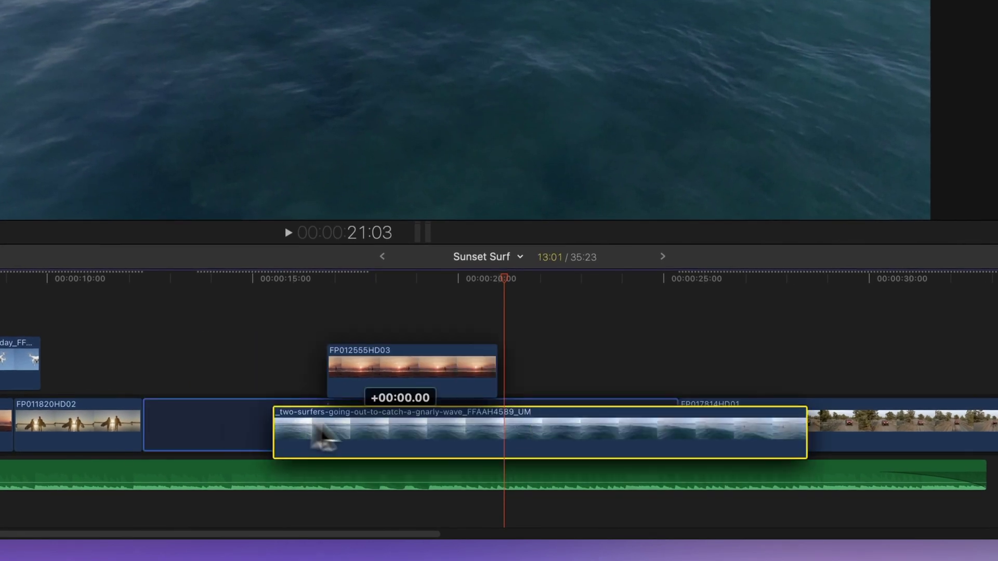
{"action": "left_click_drag", "start_coordinate": [323, 435], "coordinate": [374, 434]}
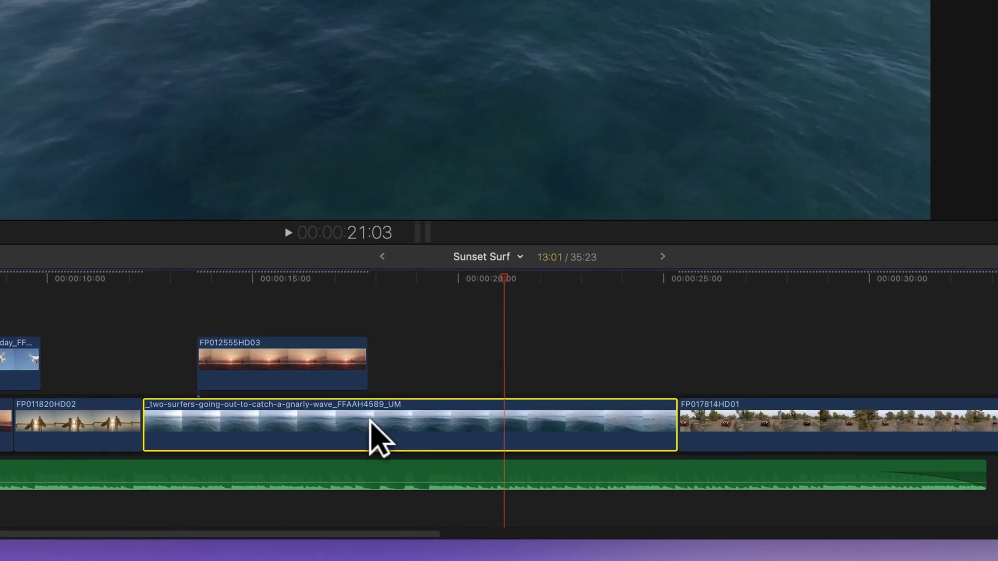
- Connect FP011820HD02 above the desert-road clip, fill the gap with FP017814HD01, and park the playhead at 11:10
{"action": "left_click_drag", "start_coordinate": [122, 415], "coordinate": [728, 359]}
{"action": "left_click_drag", "start_coordinate": [679, 412], "coordinate": [707, 416]}
{"action": "left_click_drag", "start_coordinate": [661, 390], "coordinate": [85, 418]}
{"action": "left_click", "coordinate": [104, 323]}
{"action": "key", "text": "t"}
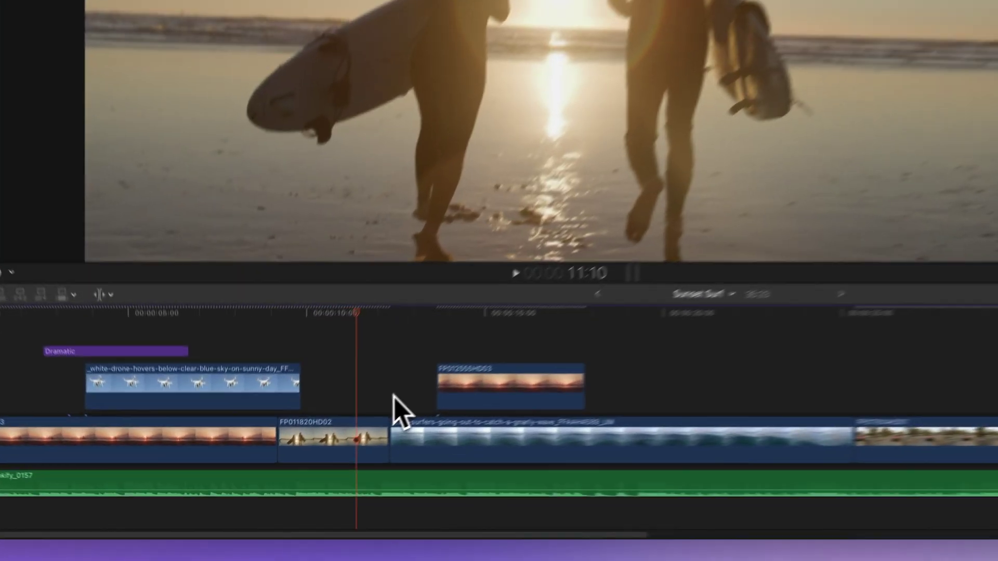
- With the Trim tool, grab the cut between FP011820HD02 and the two-surfers clip to roll it
{"action": "key", "text": "t"}
{"action": "left_click_drag", "start_coordinate": [309, 481], "coordinate": [309, 481]}
- Roll the FP011820HD02/two-surfers cut about three seconds later, then slip FP011820HD02 about +01:01
{"action": "left_click_drag", "start_coordinate": [418, 422], "coordinate": [563, 430]}
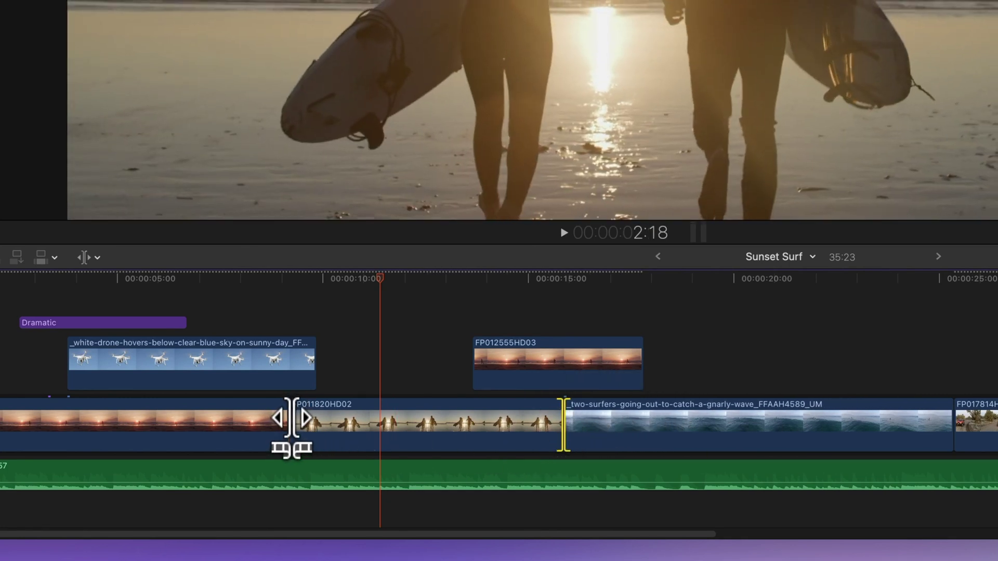
{"action": "mouse_move", "coordinate": [290, 423]}
{"action": "left_mouse_down"}
{"action": "mouse_move", "coordinate": [345, 422]}
{"action": "mouse_move", "coordinate": [204, 422]}
{"action": "mouse_move", "coordinate": [283, 420]}
{"action": "left_mouse_up"}
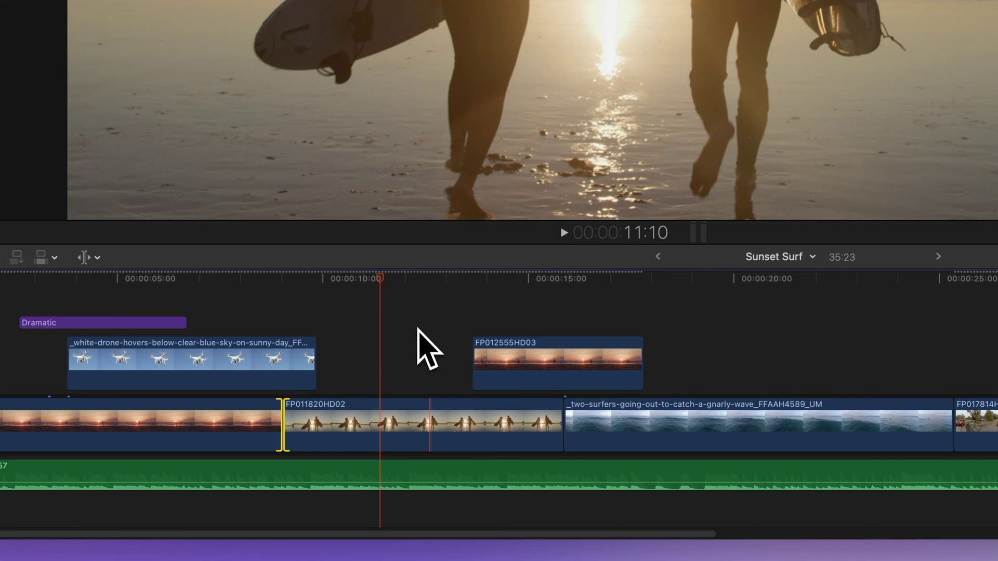
{"action": "left_click_drag", "start_coordinate": [379, 423], "coordinate": [422, 421]}
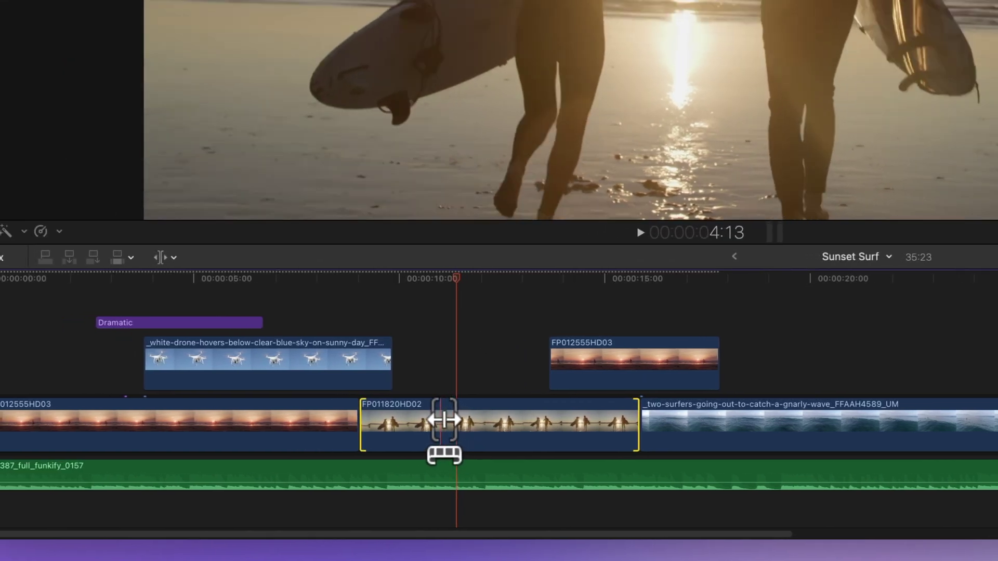
{"action": "left_click_drag", "start_coordinate": [500, 423], "coordinate": [530, 424]}
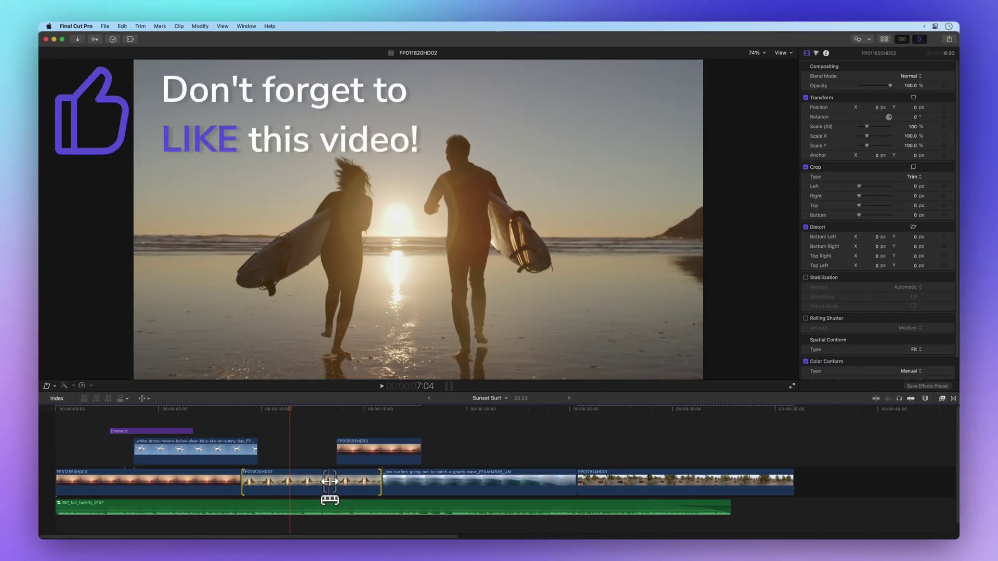
{"action": "left_click_drag", "start_coordinate": [329, 482], "coordinate": [329, 482]}
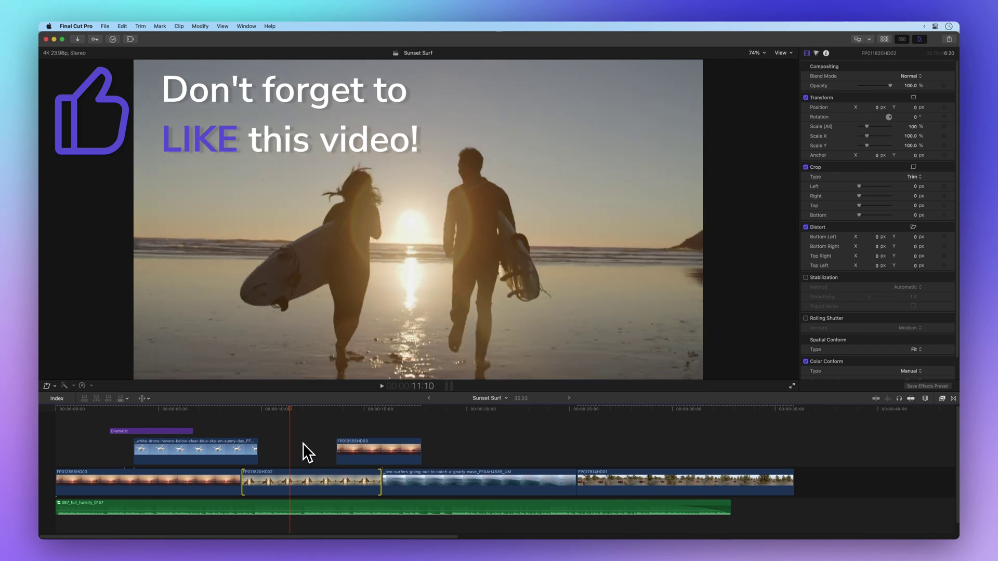
{"action": "key", "text": "super+equal"}
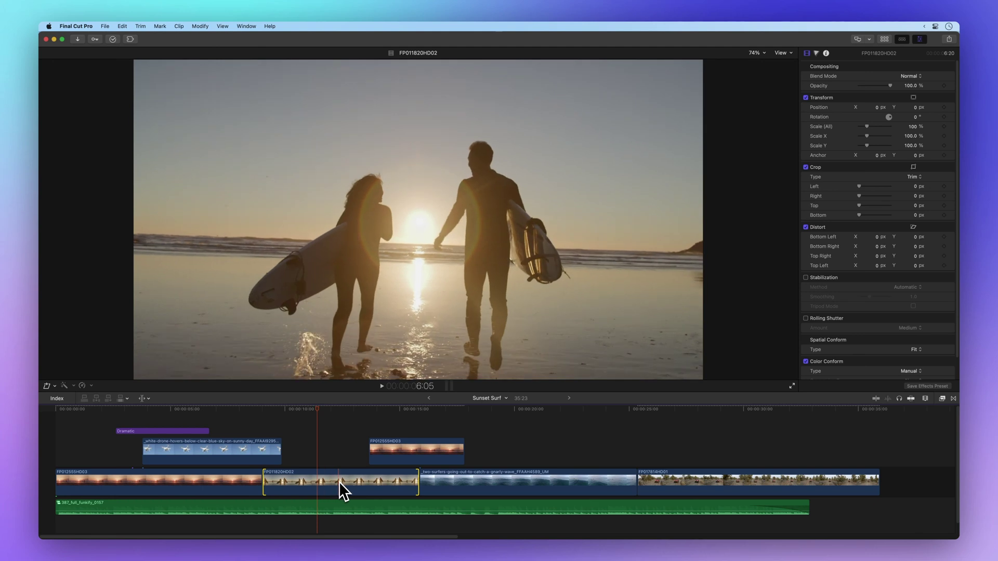
{"action": "key", "text": "alt"}
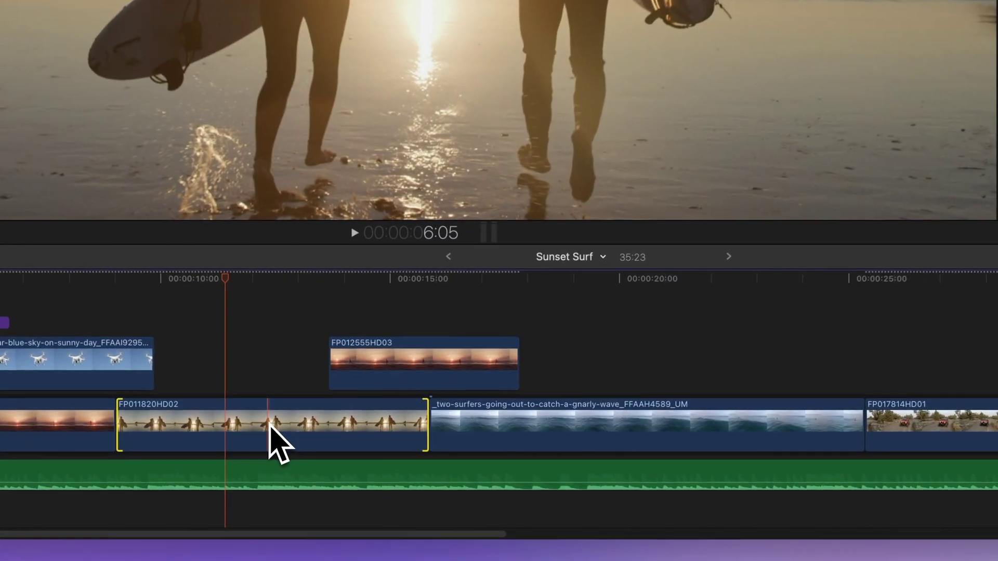
- Slip FP011820HD02 back and forth to settle around +03:05, then nudge the two-surfers clip slightly earlier
{"action": "key", "text": "t"}
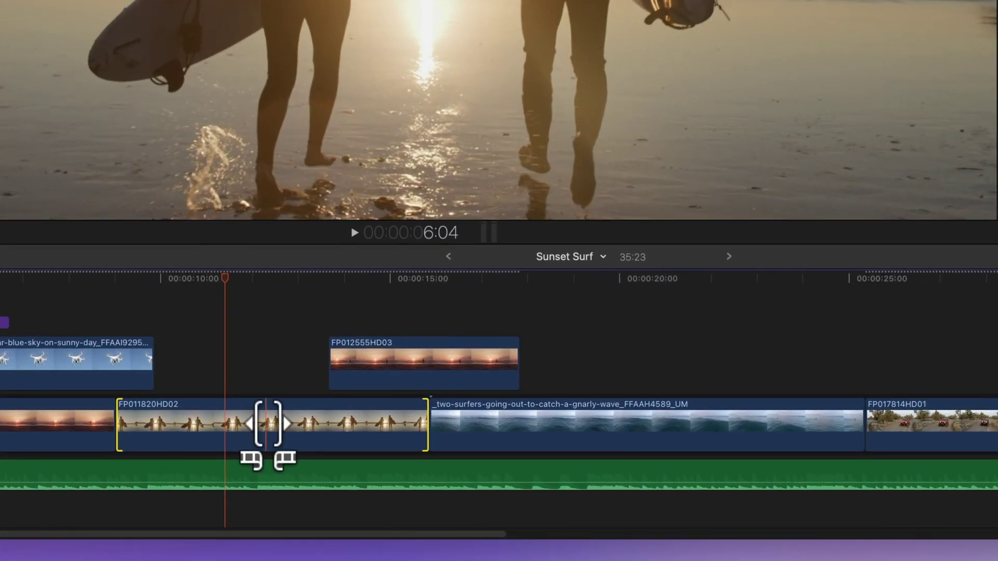
{"action": "left_click_drag", "start_coordinate": [267, 423], "coordinate": [755, 424]}
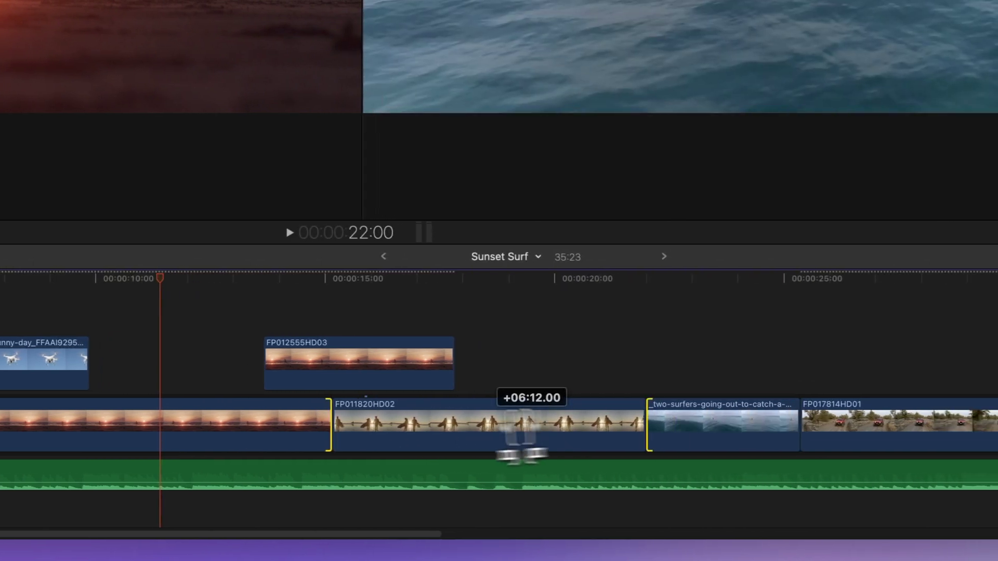
{"action": "left_click_drag", "start_coordinate": [430, 423], "coordinate": [251, 436]}
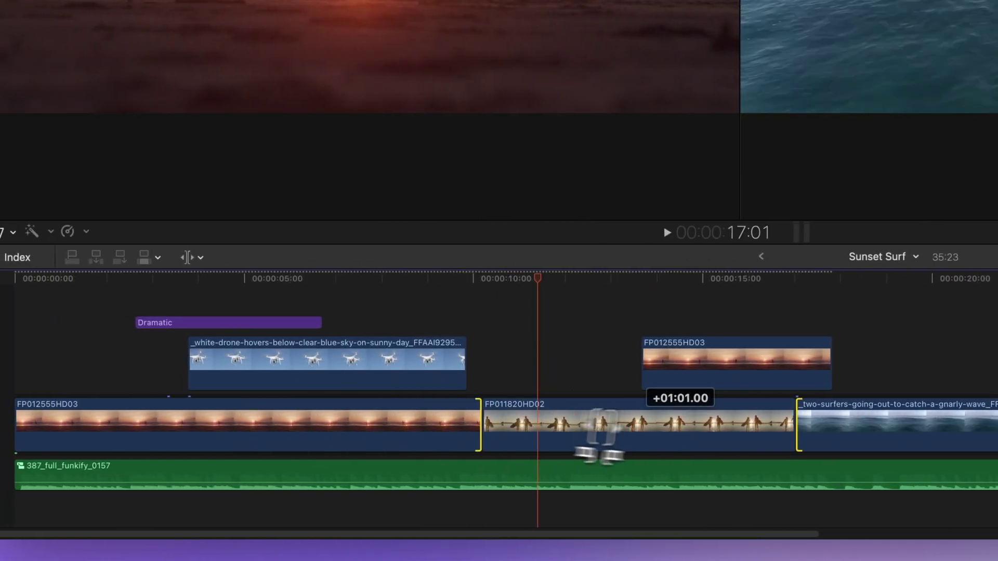
{"action": "left_click_drag", "start_coordinate": [598, 440], "coordinate": [723, 426]}
{"action": "left_click_drag", "start_coordinate": [381, 426], "coordinate": [363, 424]}
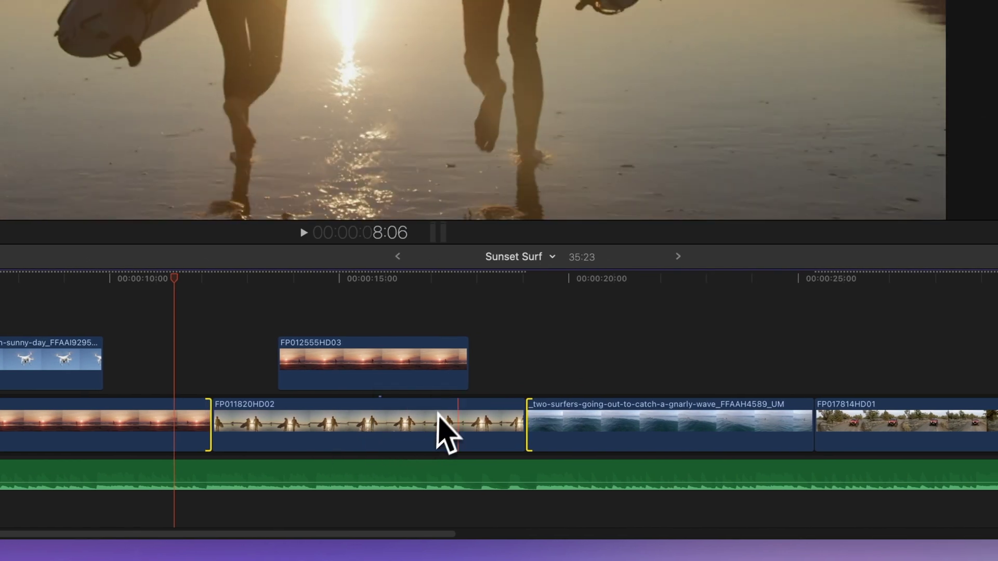
{"action": "left_click_drag", "start_coordinate": [597, 435], "coordinate": [670, 427]}
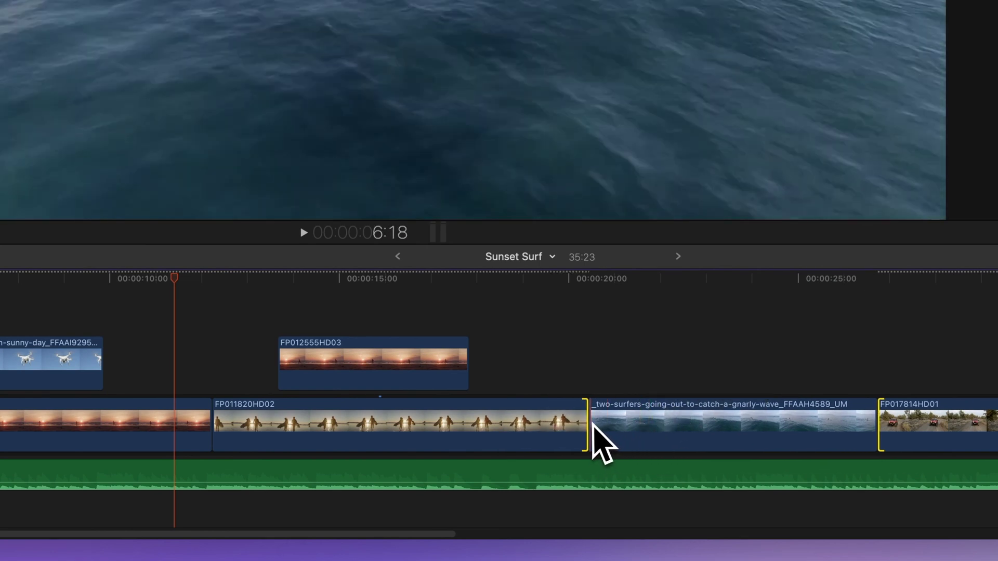
- Trim the two-surfers clip's start to the playhead, cutting Sunset Surf to 34:05, and re-slip FP011820HD02
{"action": "key", "text": "space"}
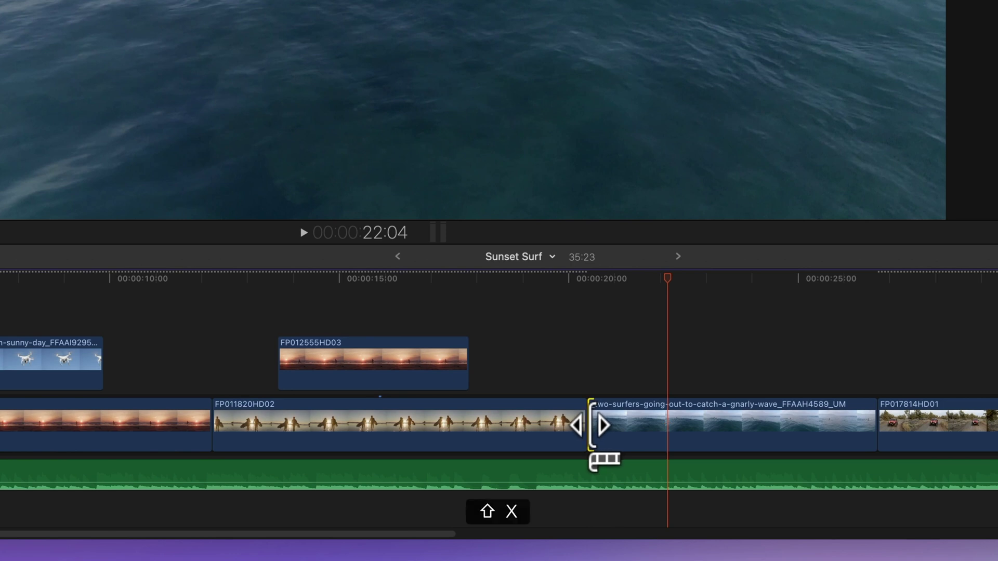
{"action": "key", "text": "shift+x"}
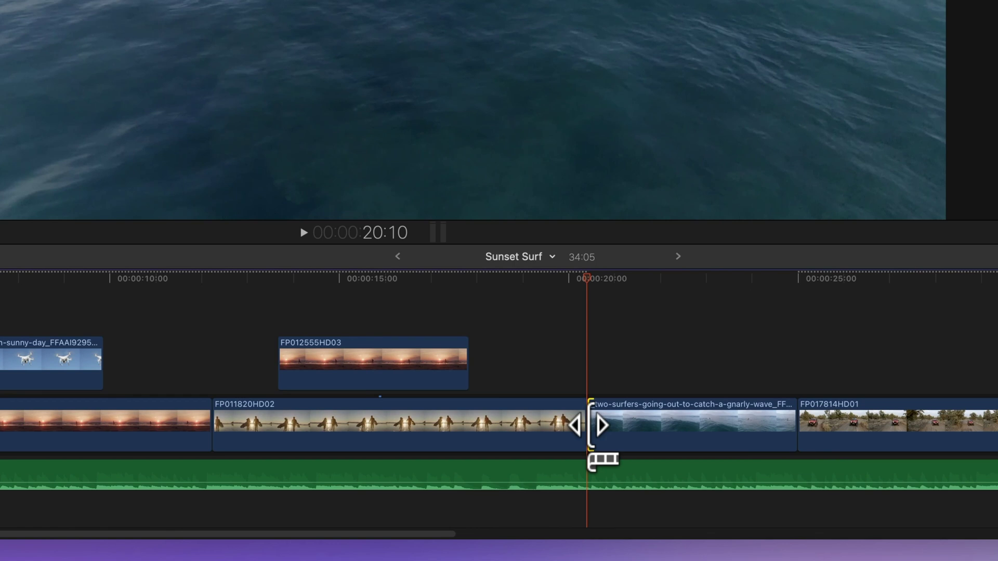
{"action": "left_click", "coordinate": [333, 415]}
{"action": "key", "text": "t"}
{"action": "left_click_drag", "start_coordinate": [356, 425], "coordinate": [328, 426]}
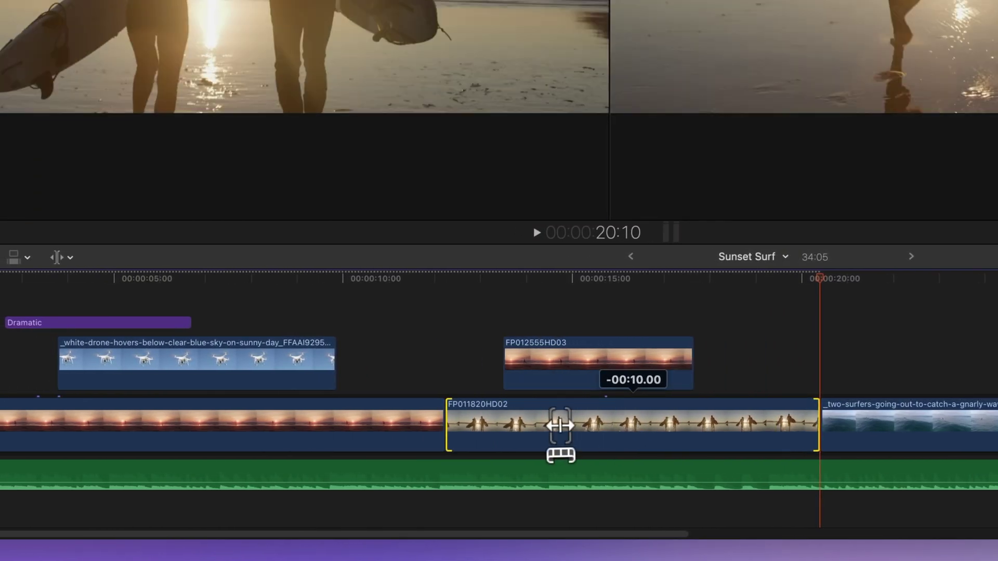
{"action": "left_click_drag", "start_coordinate": [560, 425], "coordinate": [594, 407]}
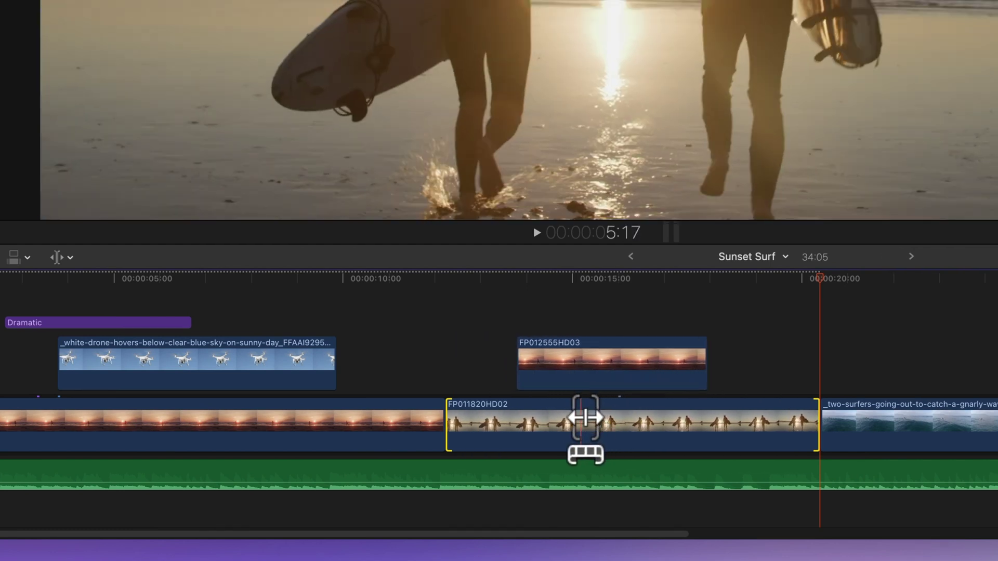
- Slip FP011820HD02 to later footage and the opening FP012555HD03 sunset clip to a new stretch
{"action": "left_click_drag", "start_coordinate": [544, 419], "coordinate": [717, 418]}
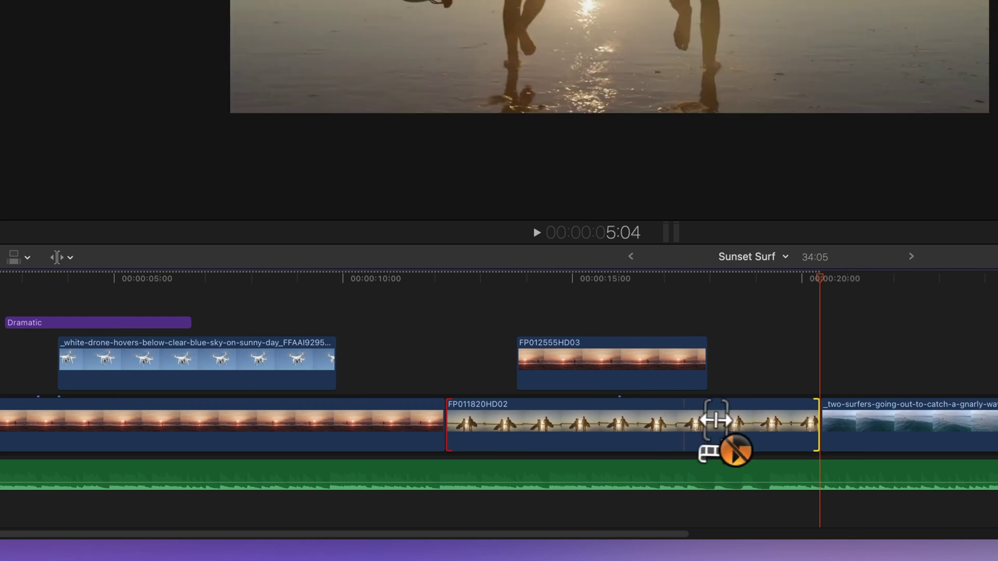
{"action": "left_click_drag", "start_coordinate": [272, 419], "coordinate": [0, 439]}
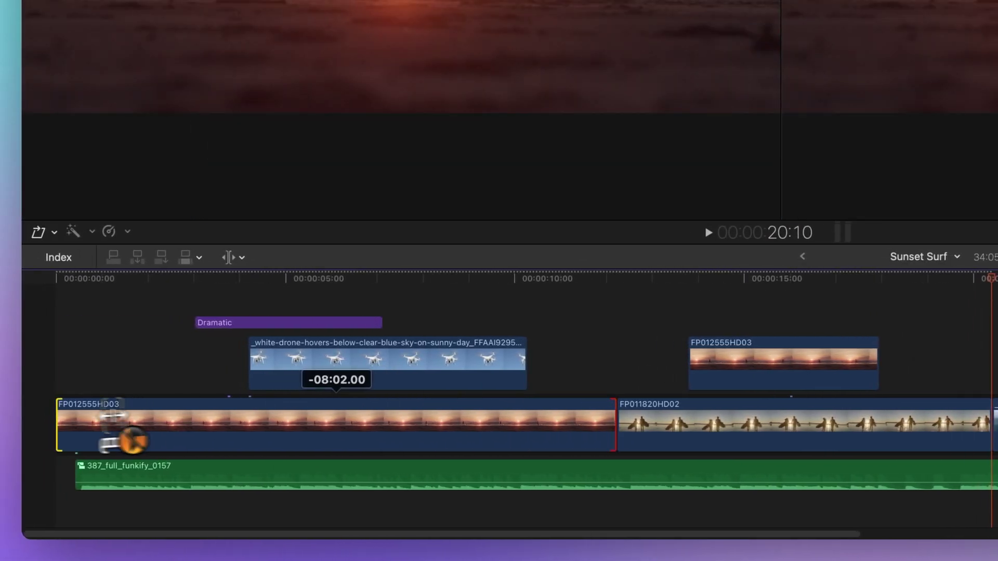
{"action": "mouse_move", "coordinate": [113, 416]}
{"action": "left_mouse_down"}
{"action": "mouse_move", "coordinate": [704, 413]}
{"action": "mouse_move", "coordinate": [22, 410]}
{"action": "left_mouse_up"}
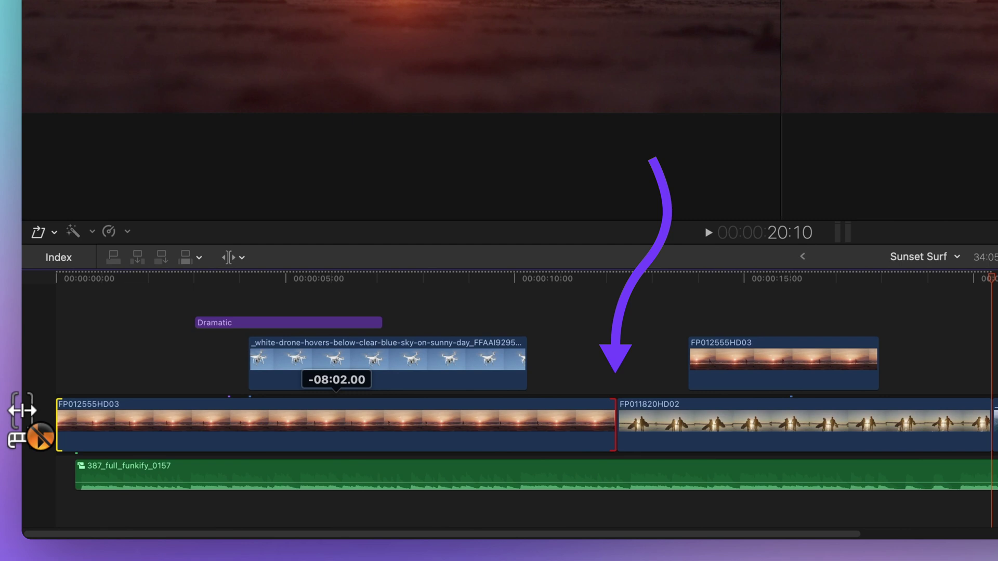
{"action": "left_click_drag", "start_coordinate": [22, 411], "coordinate": [435, 418]}
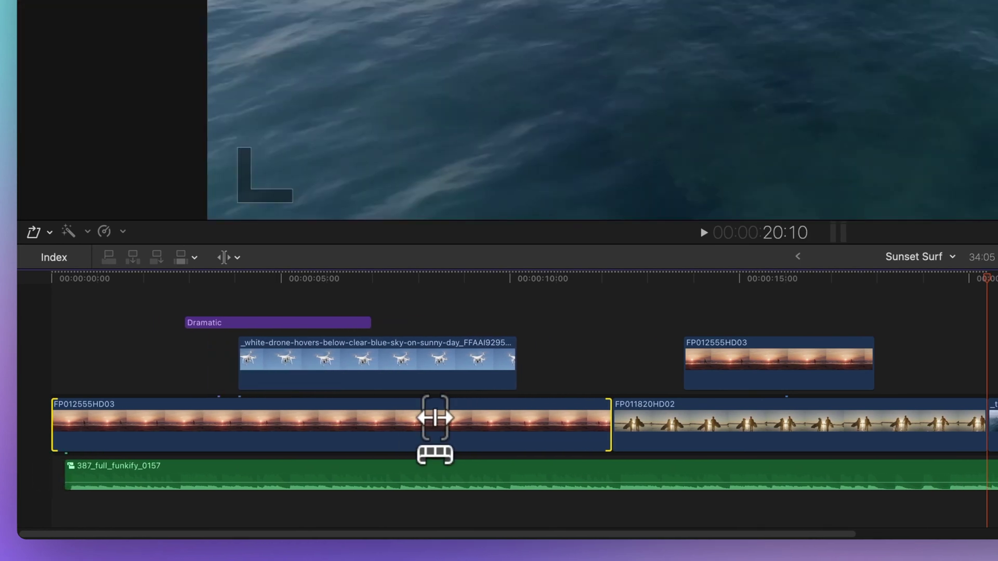